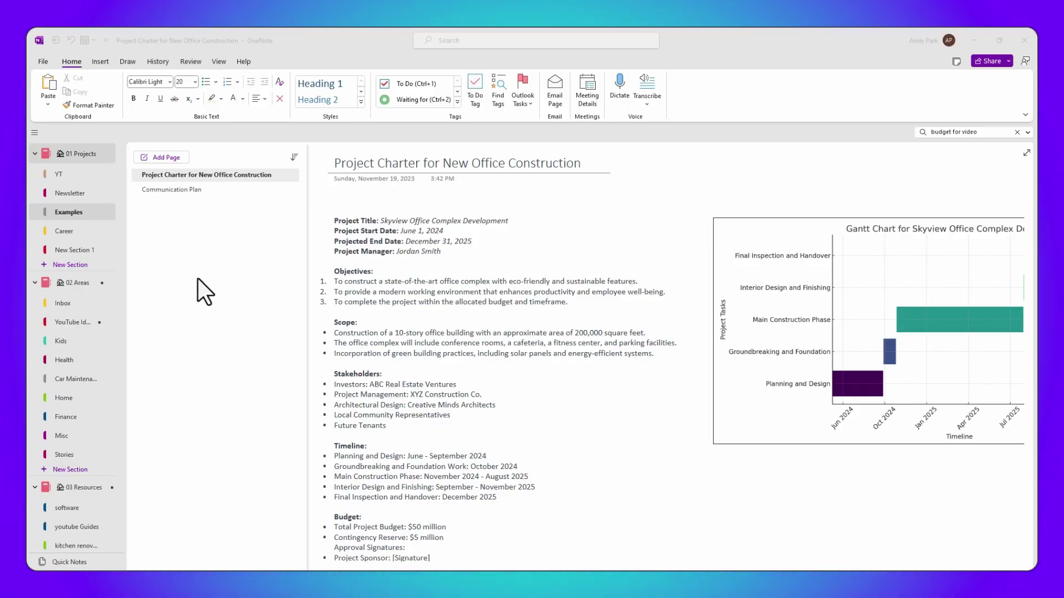
# - Add an untitled blank page beneath Communication Plan in the Examples section
pyautogui.click(159, 161)
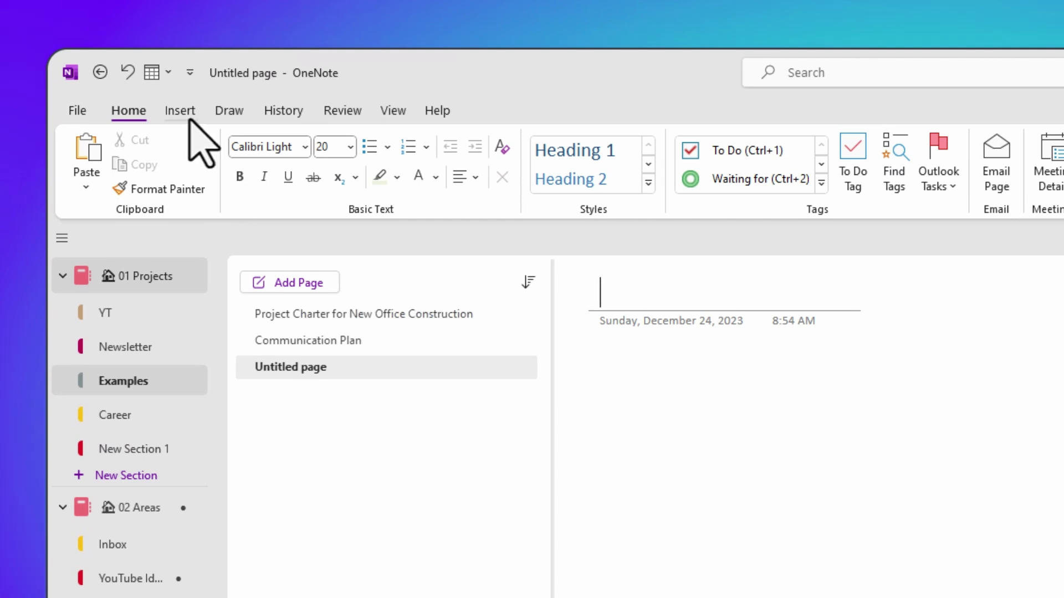
# - Show the Insert tab's Transcribe dropdown with its record audio choices
pyautogui.click(180, 110)
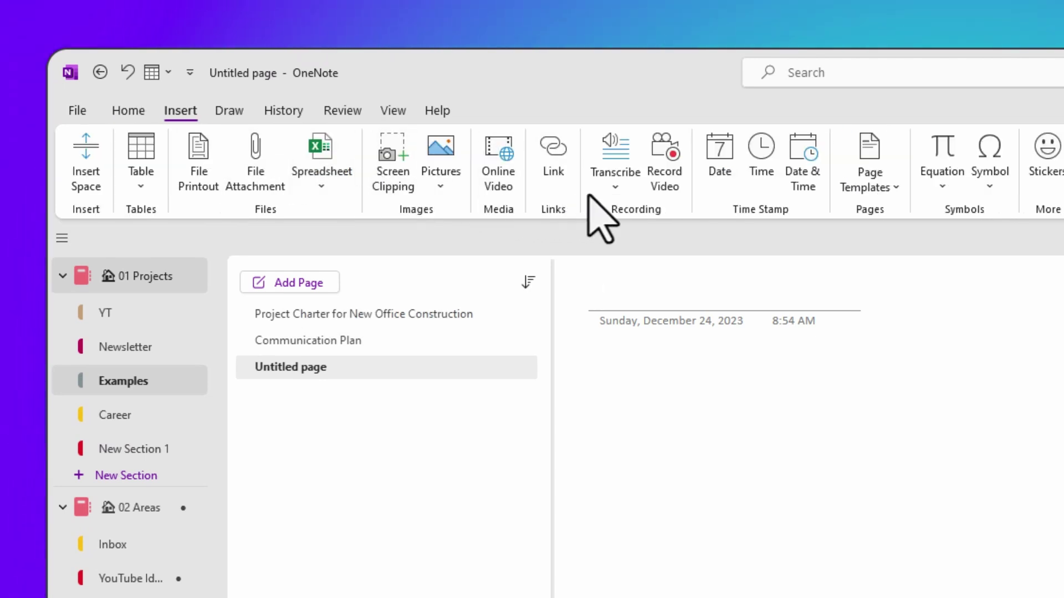
pyautogui.click(616, 187)
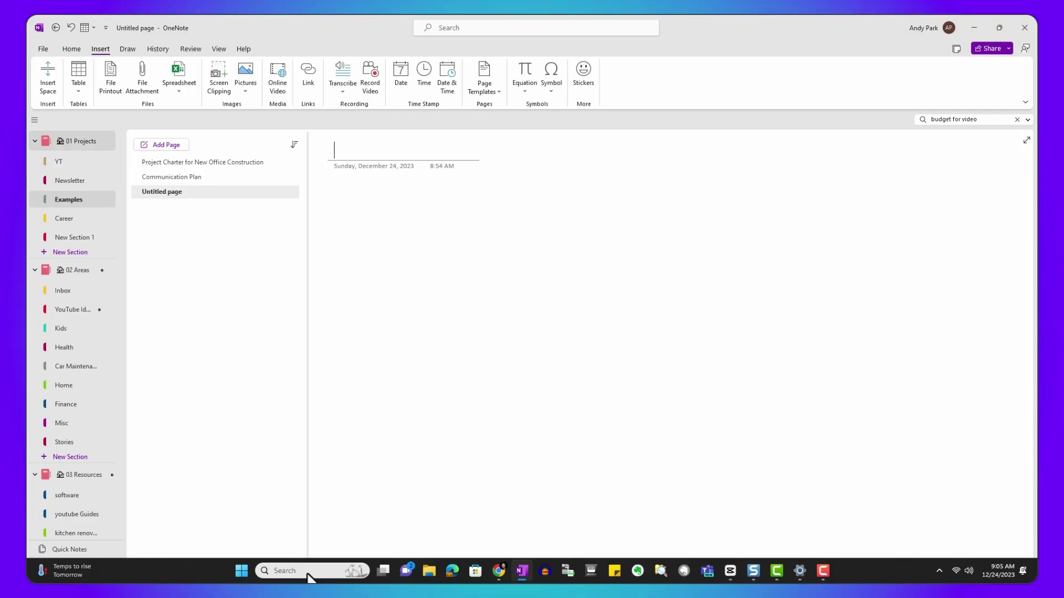
# - Test the ZOOM P4 Audio microphone in Windows Sound settings, getting 50% input volume
pyautogui.click(308, 574)
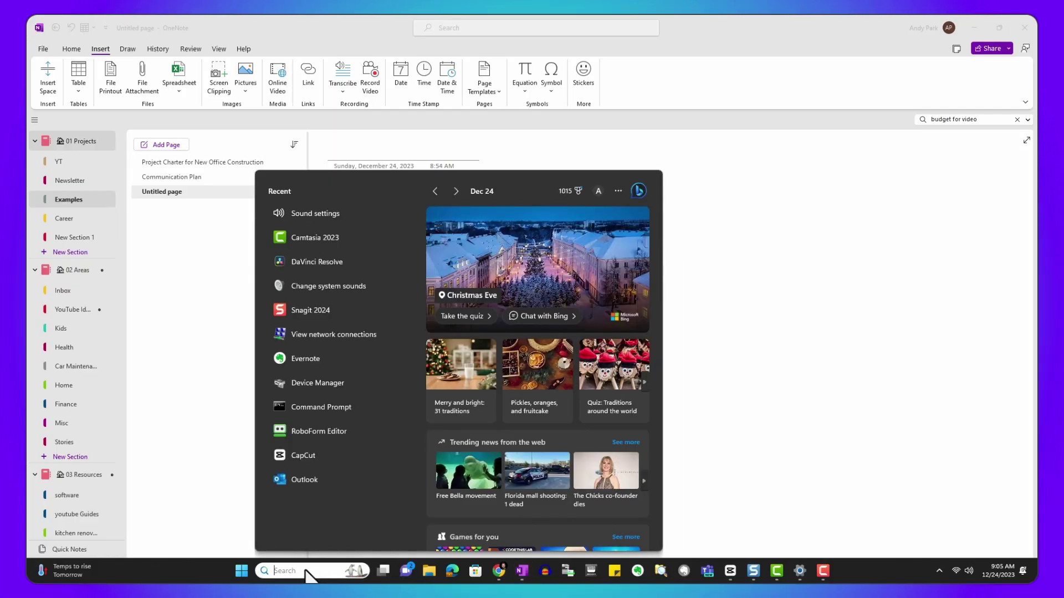
pyautogui.write('sound settings')
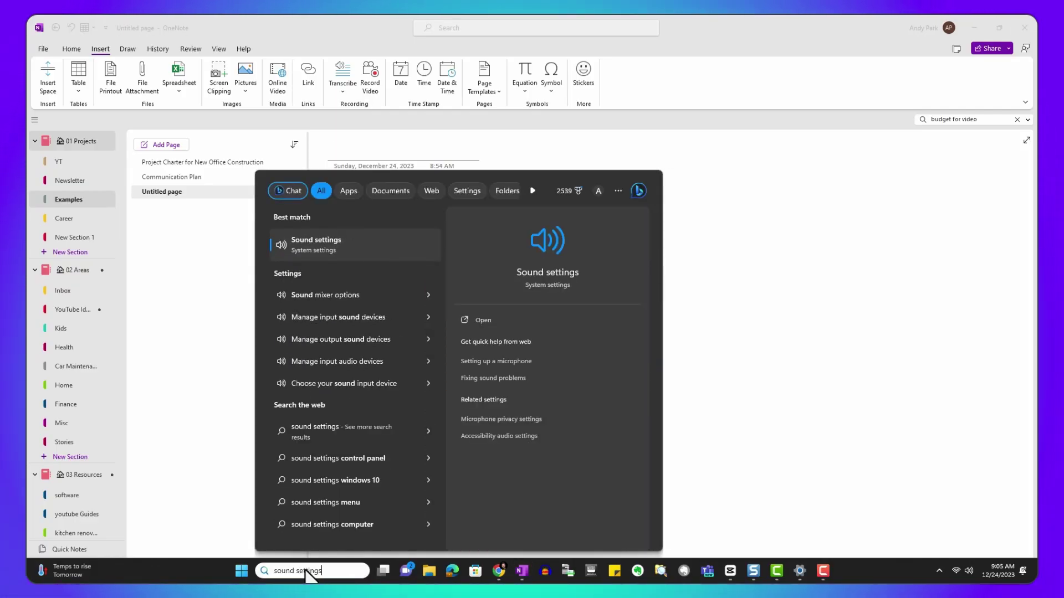
pyautogui.press('Return')
pyautogui.scroll(-4, 906, 288)
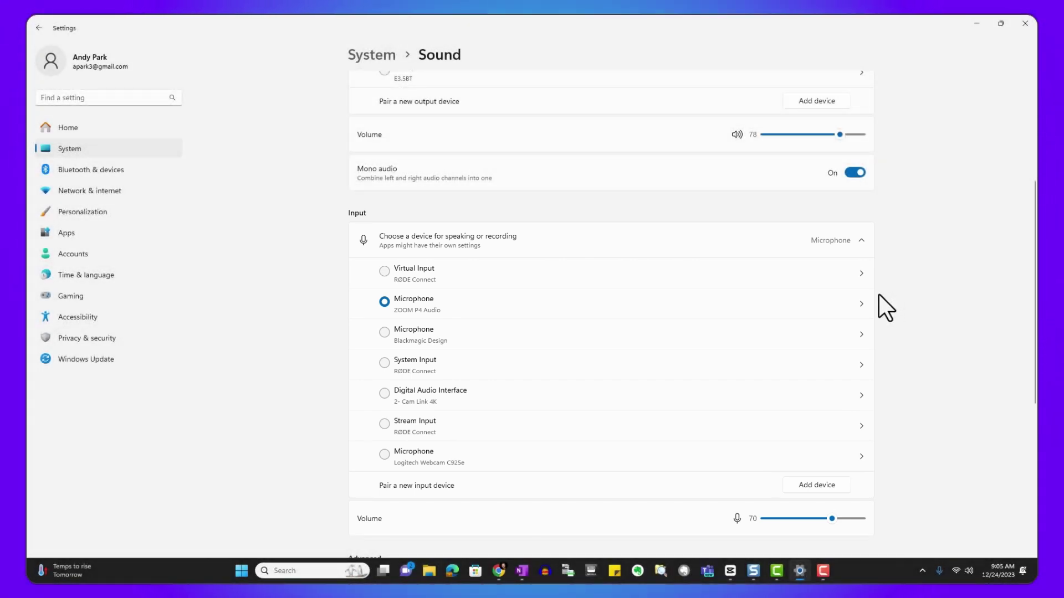
pyautogui.click(813, 305)
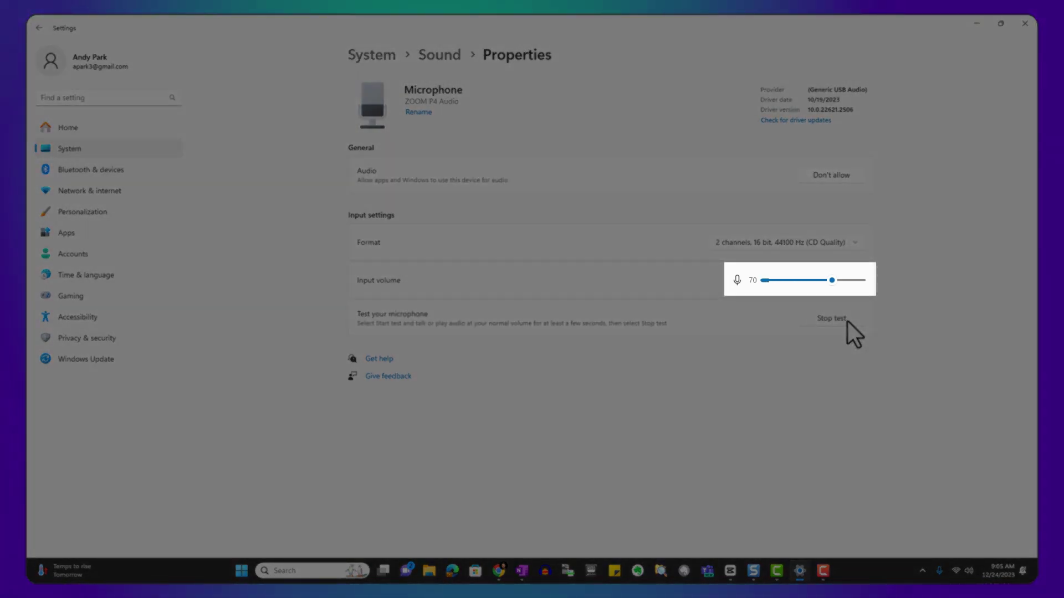
pyautogui.click(848, 320)
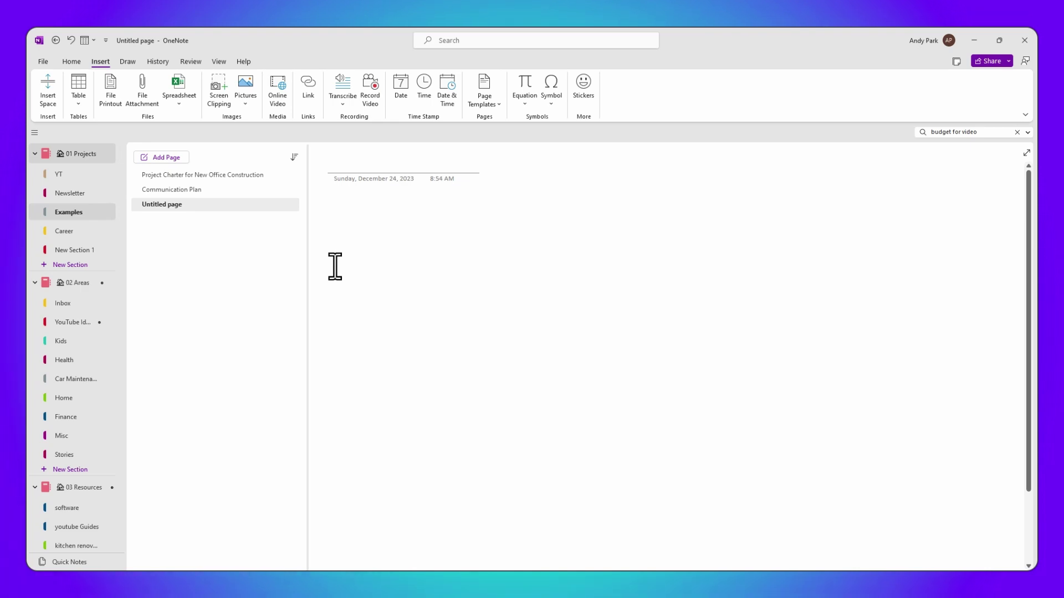
# - Check OneNote's Audio & Video options, confirming the 20 kbps, 22.05 kHz mono recording format
pyautogui.click(45, 62)
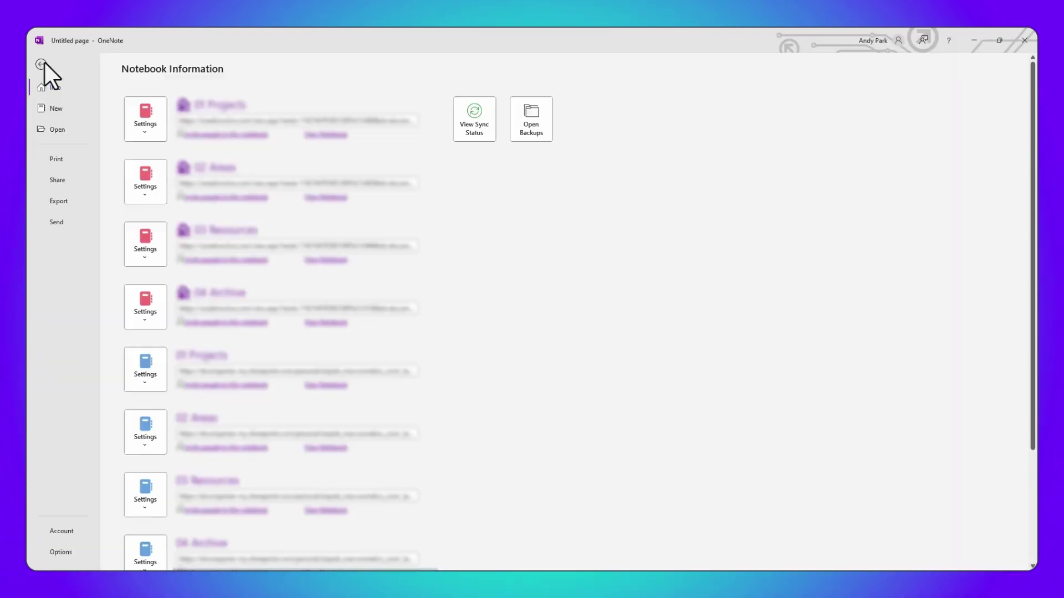
pyautogui.click(60, 551)
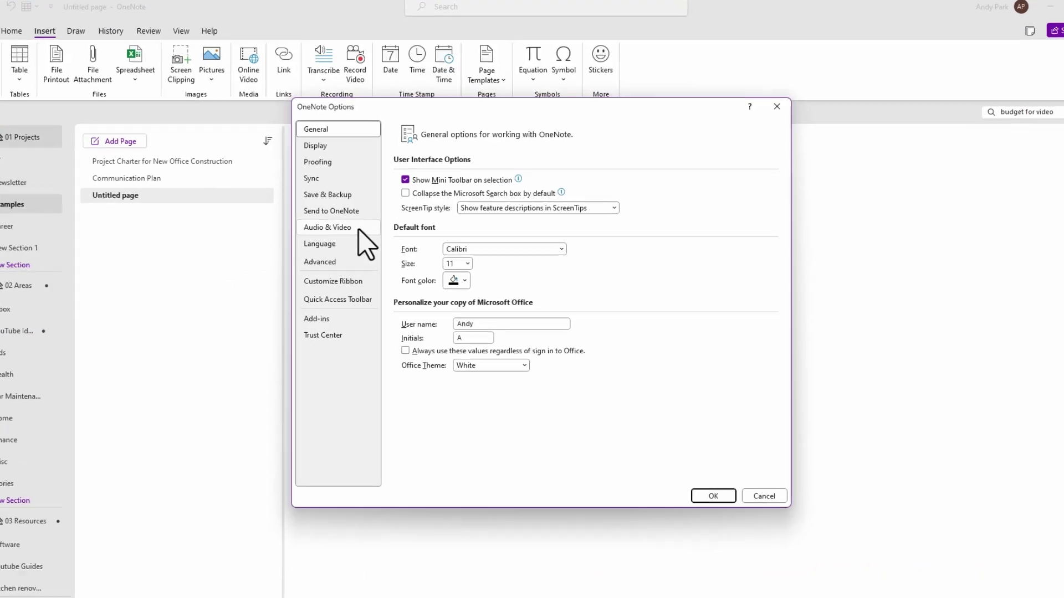
pyautogui.click(370, 233)
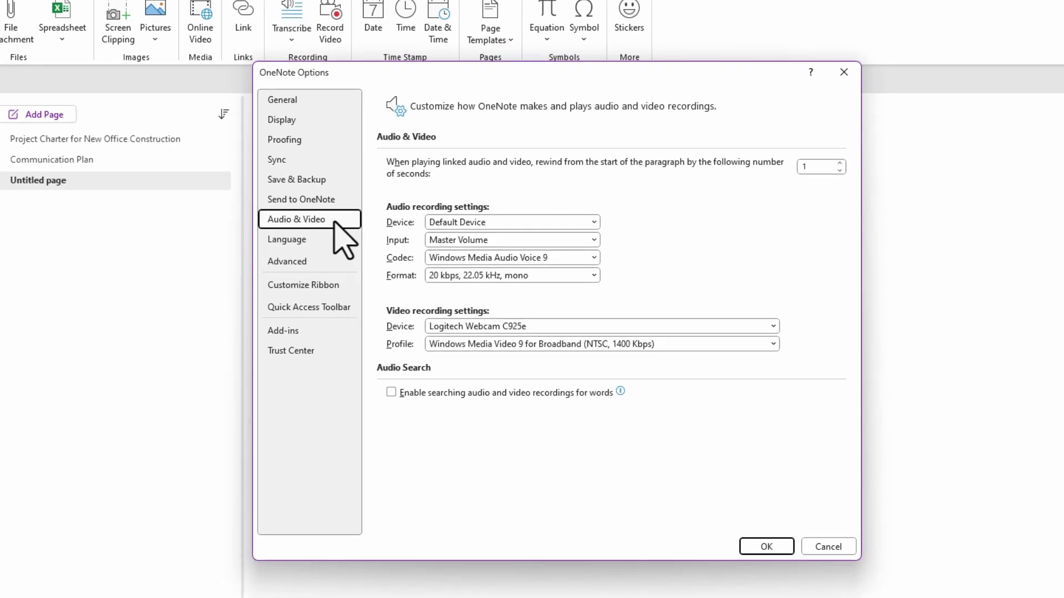
pyautogui.click(590, 277)
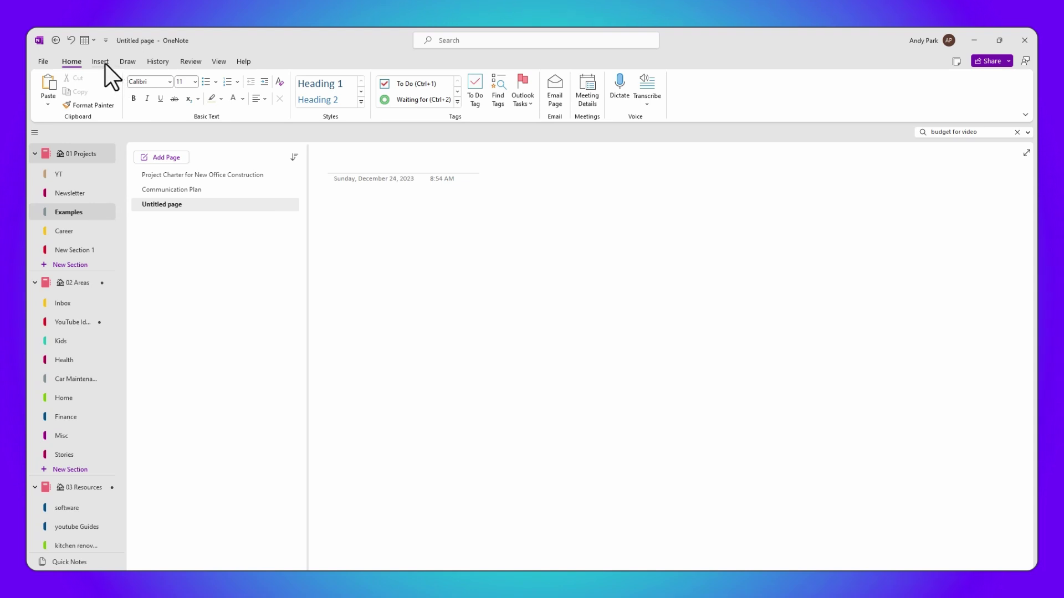
# - Start an audio recording on the page from Insert > Transcribe > Record Audio
pyautogui.click(100, 61)
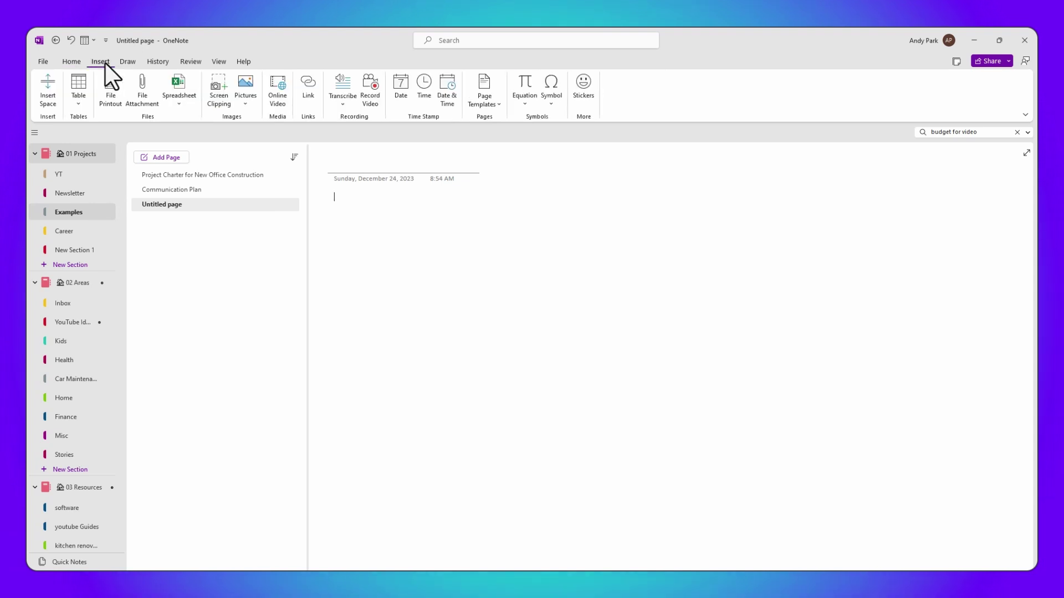
pyautogui.click(337, 103)
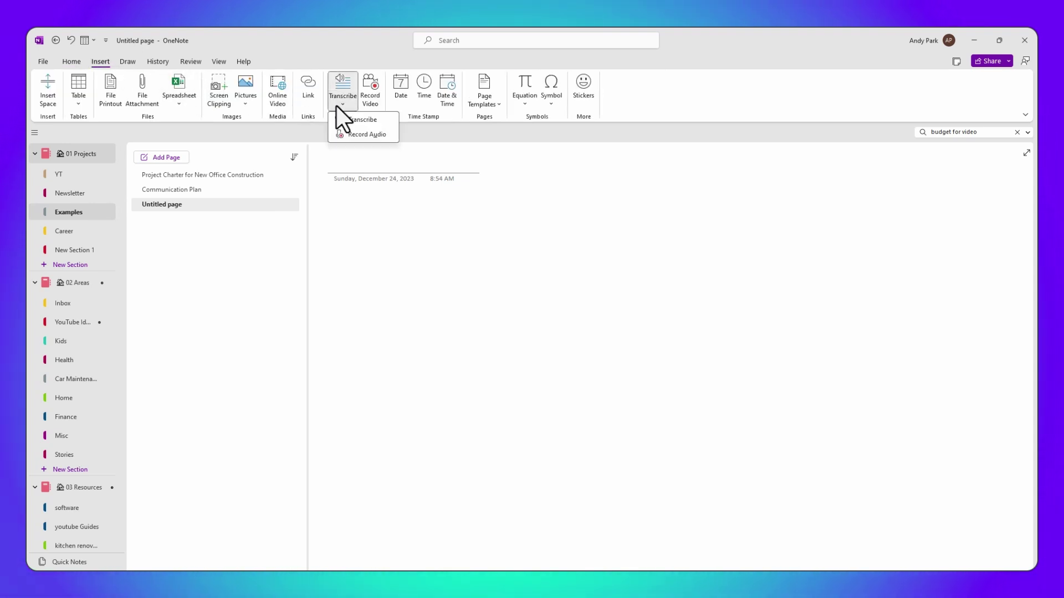
pyautogui.click(382, 135)
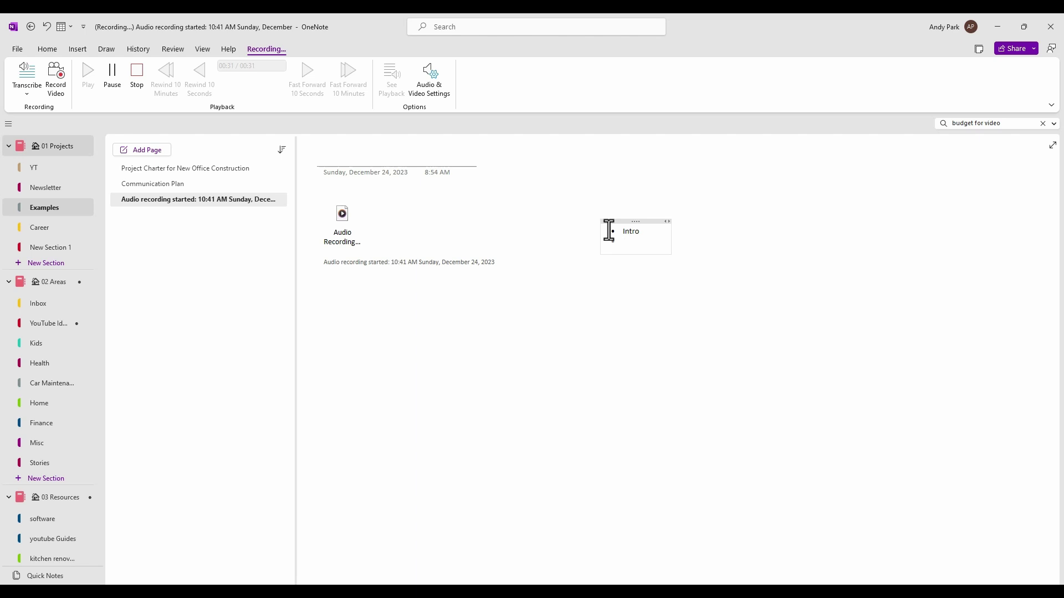
# - Type bullet notes 'revenue and sales taxes', 'Safety and infrastrucutre improvement' and 'Values - 5'
pyautogui.write('revenue and sales taxes')
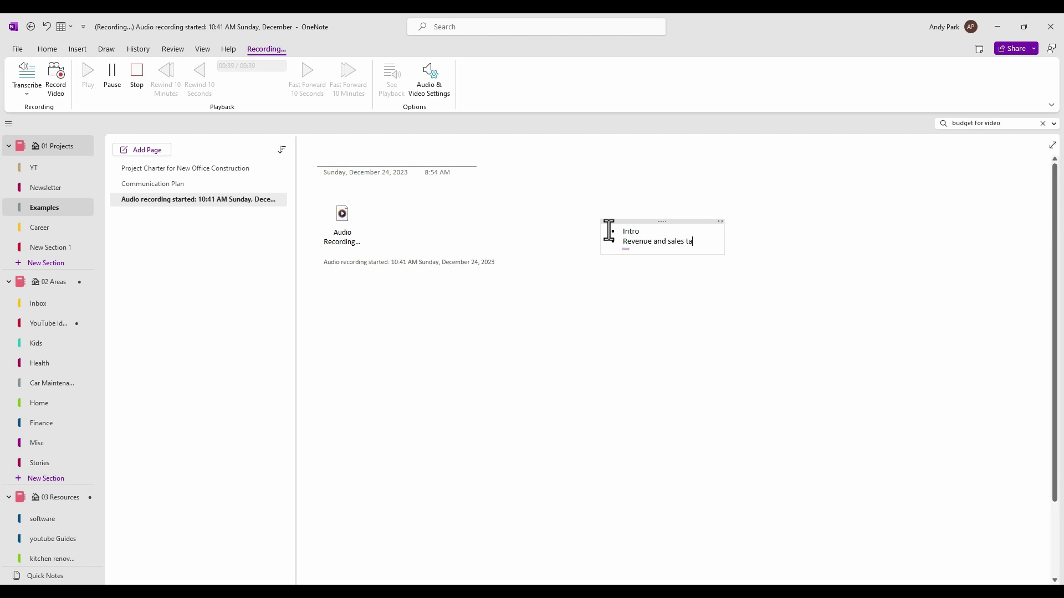
pyautogui.press('Return')
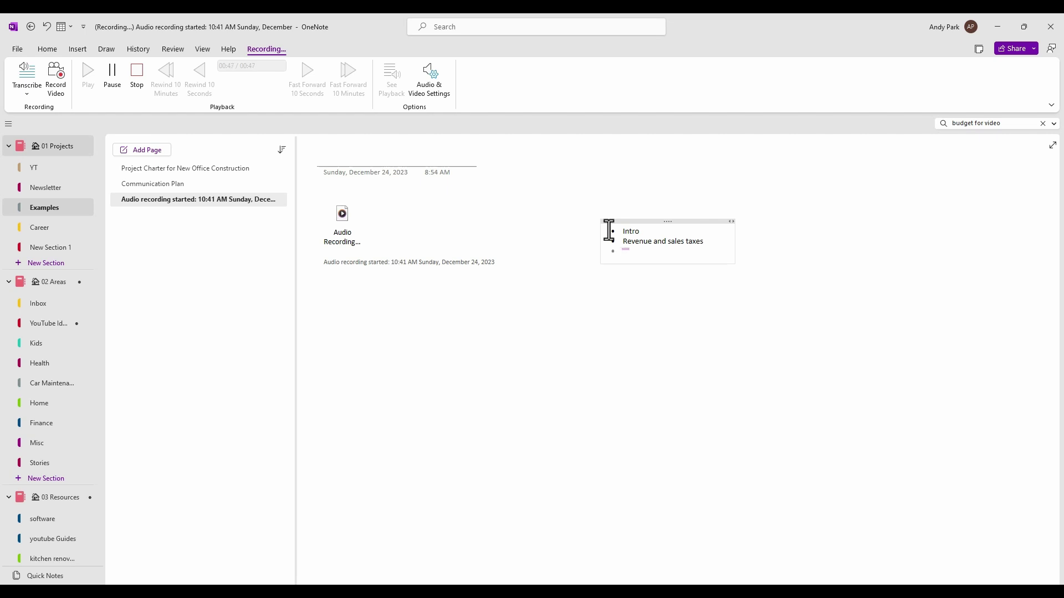
pyautogui.write('Safety and infrastrucutre imp')
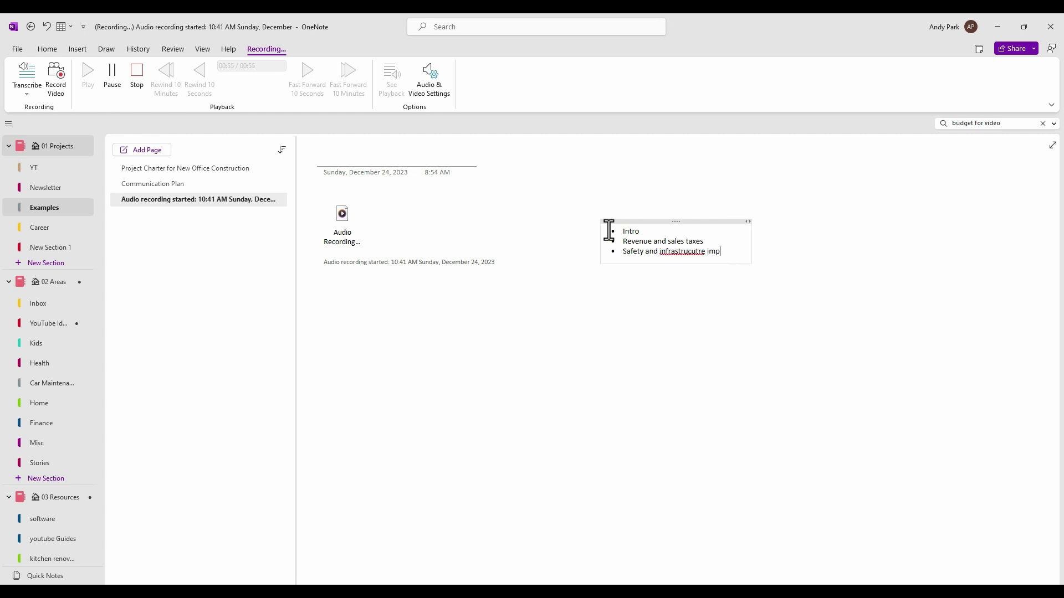
pyautogui.write('rovement')
pyautogui.press('Return')
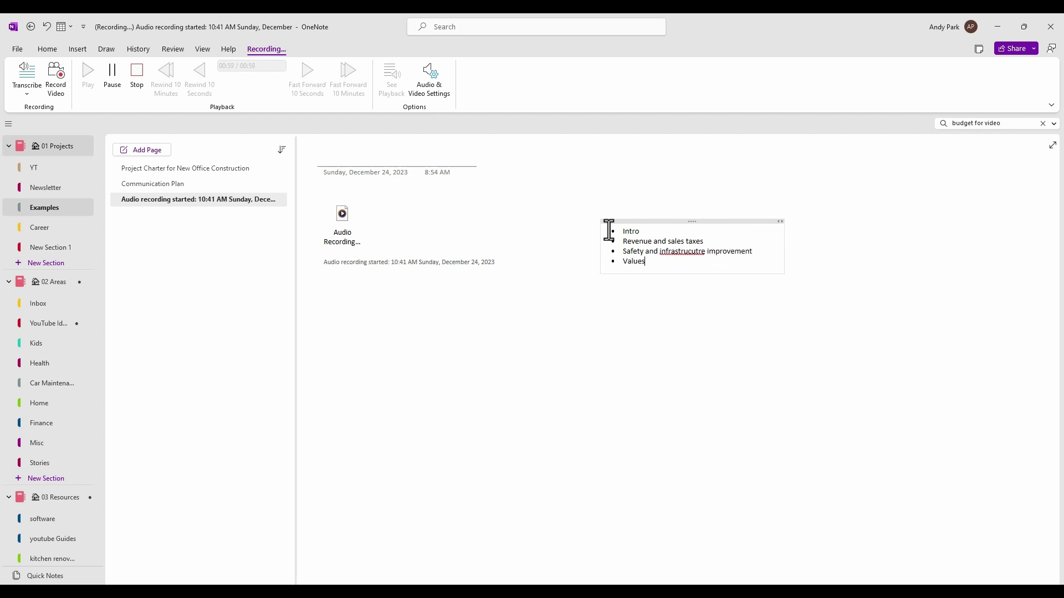
pyautogui.write('Values - 5')
pyautogui.press('Return')
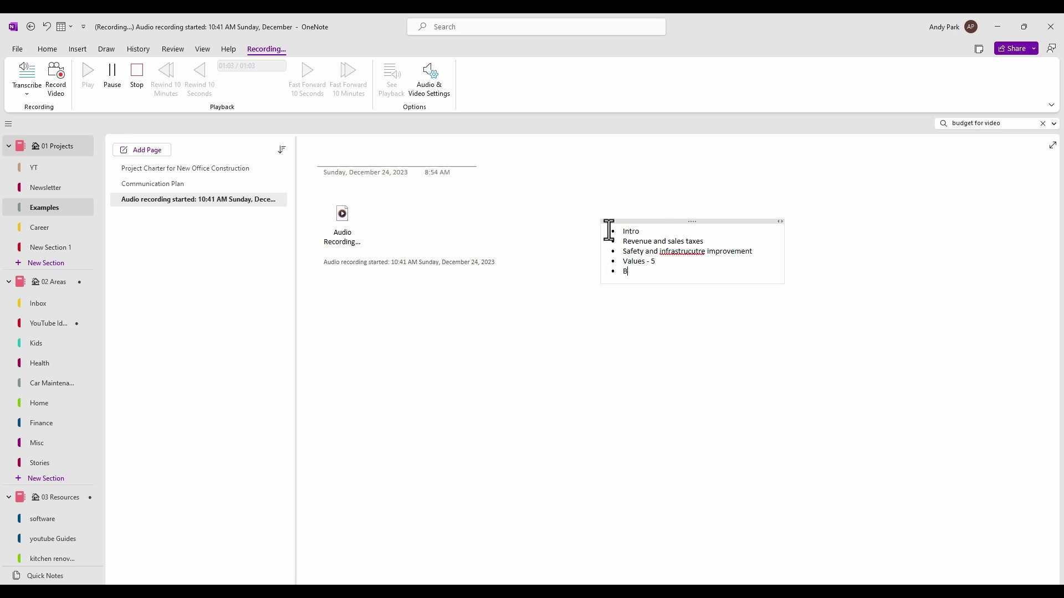
pyautogui.press('Return')
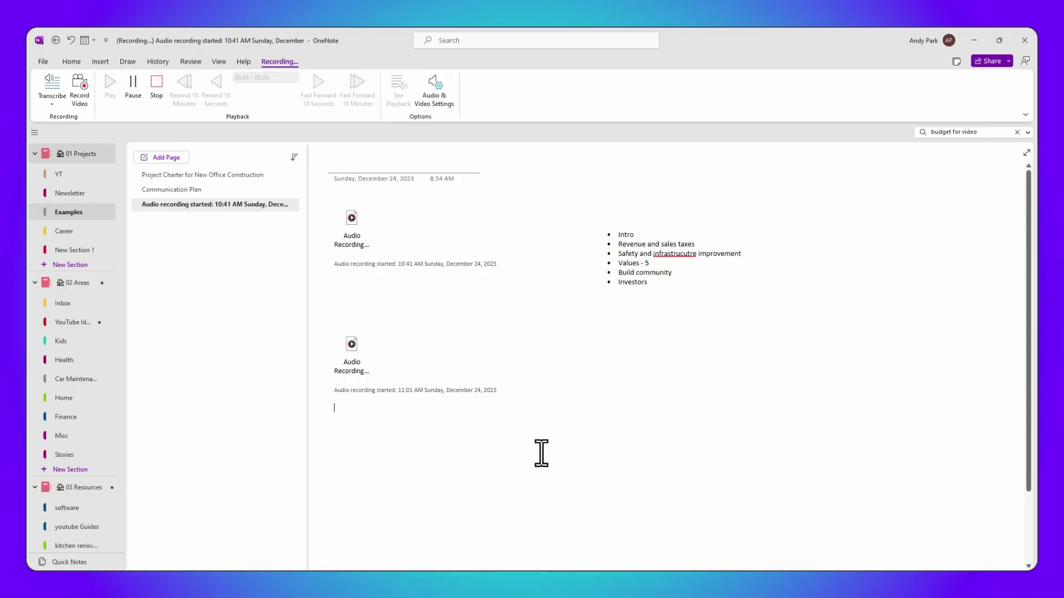
# - Go through Communication Plan and Project Charter back to the 'Audio recording started: 10:41 AM' page
pyautogui.click(191, 190)
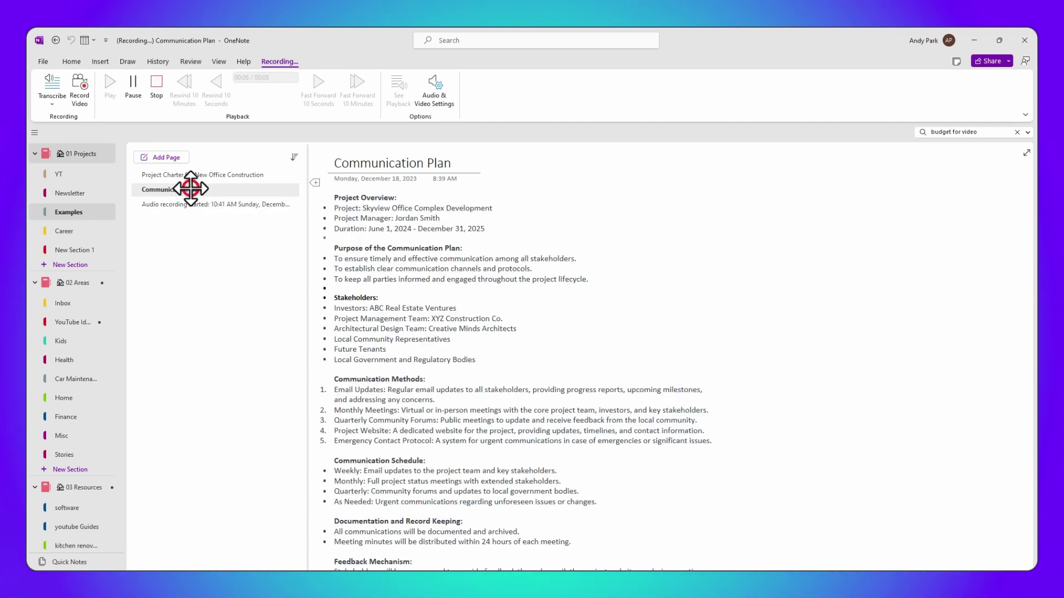
pyautogui.click(198, 176)
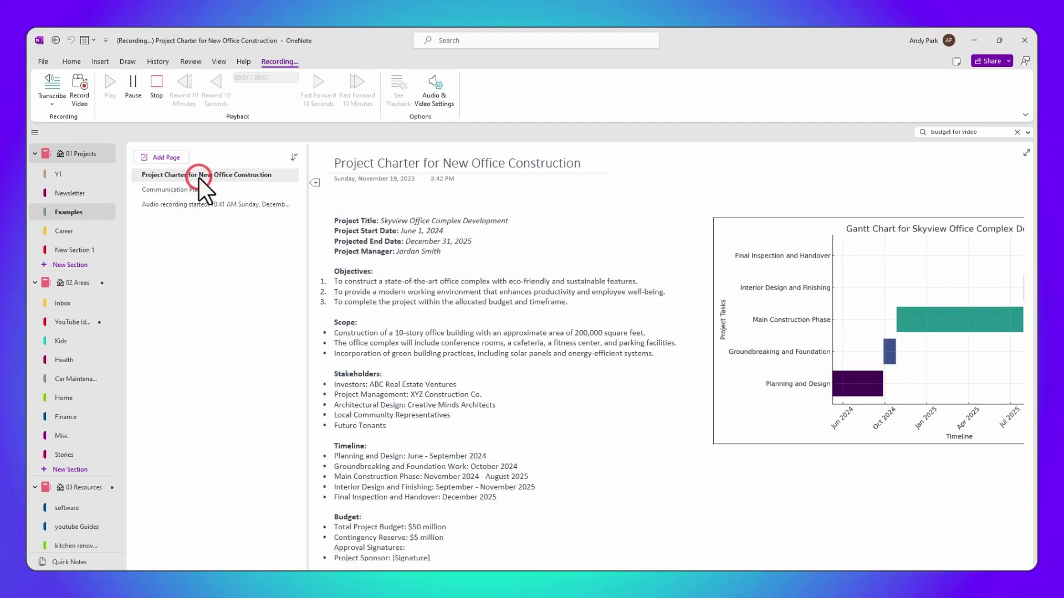
pyautogui.click(187, 205)
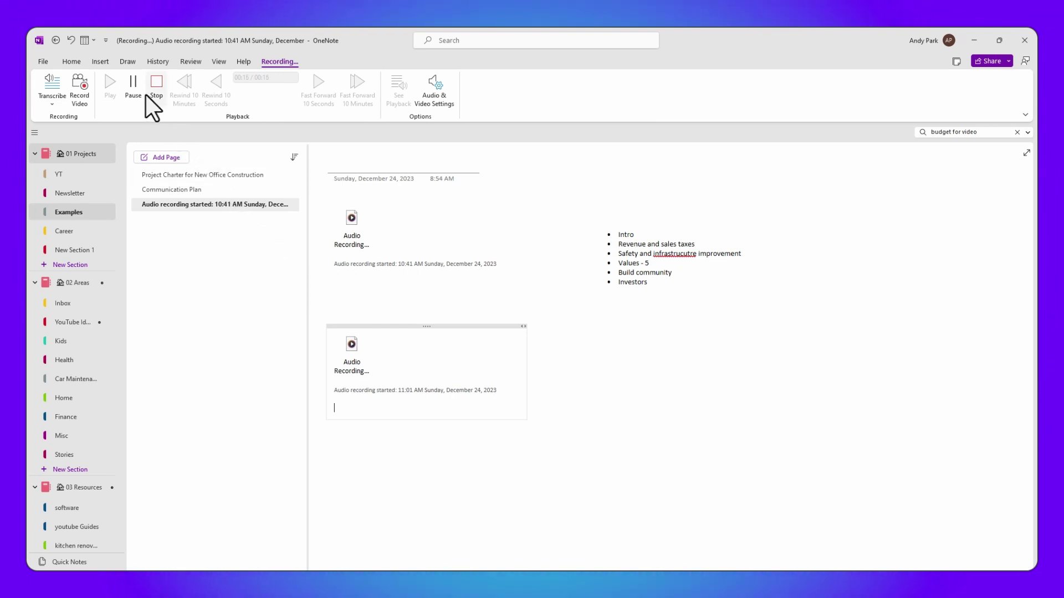
# - Pause the running recording, resume it, then stop it
pyautogui.click(136, 85)
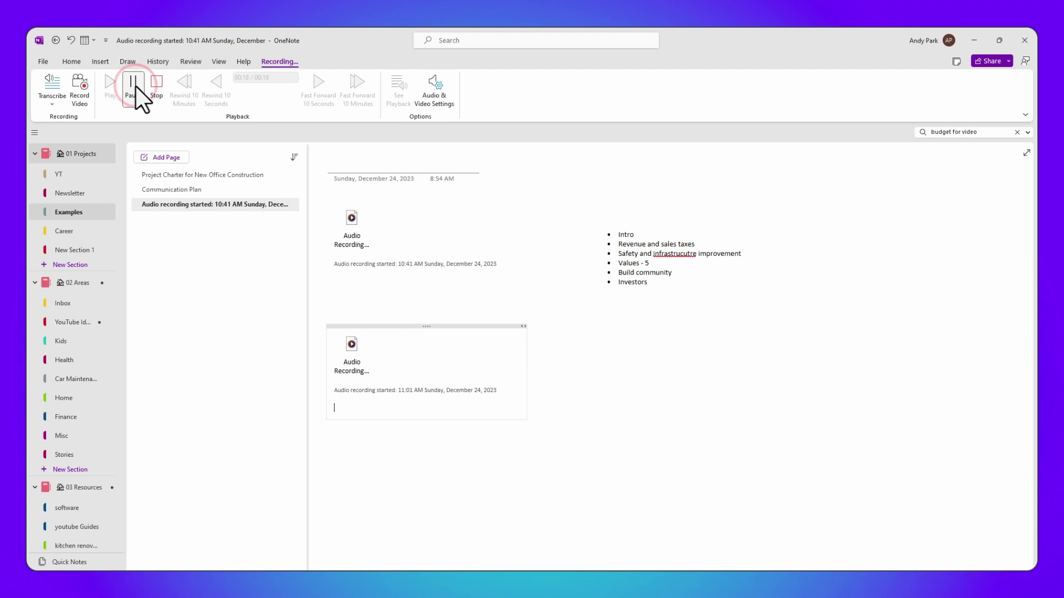
pyautogui.click(133, 97)
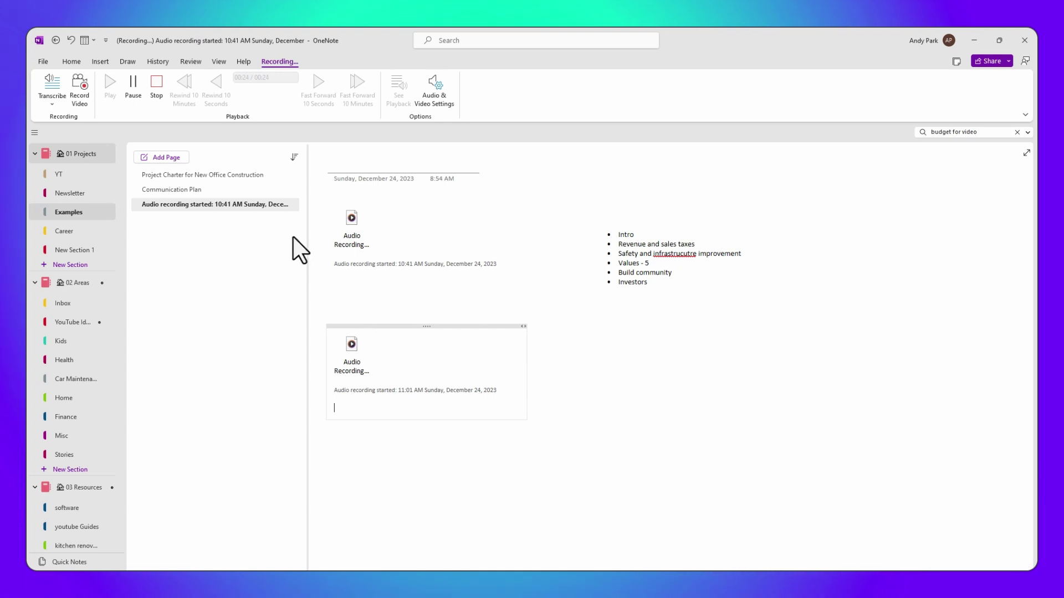
pyautogui.click(157, 85)
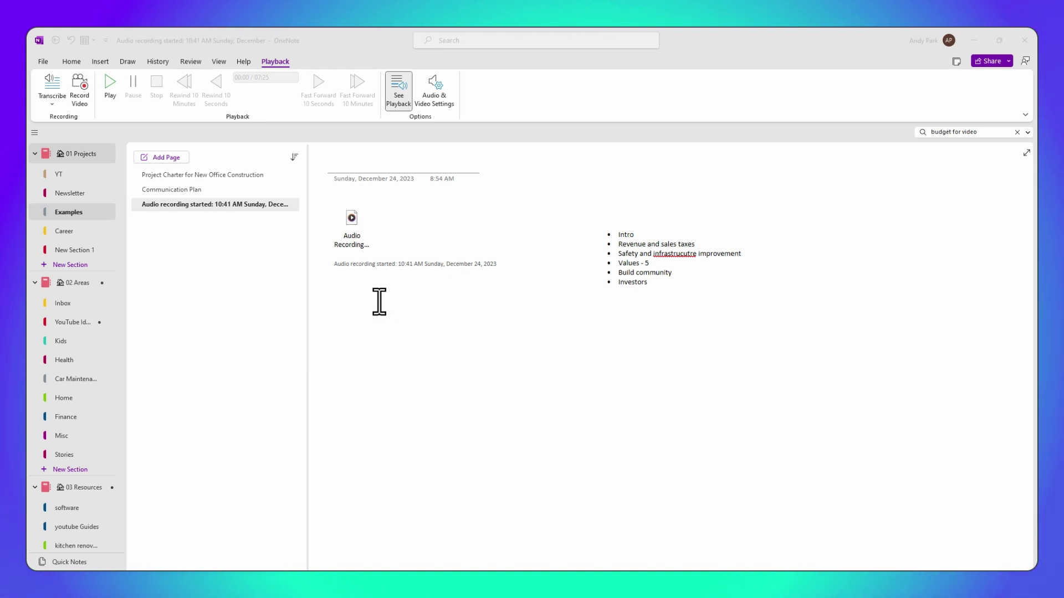
pyautogui.click(349, 215)
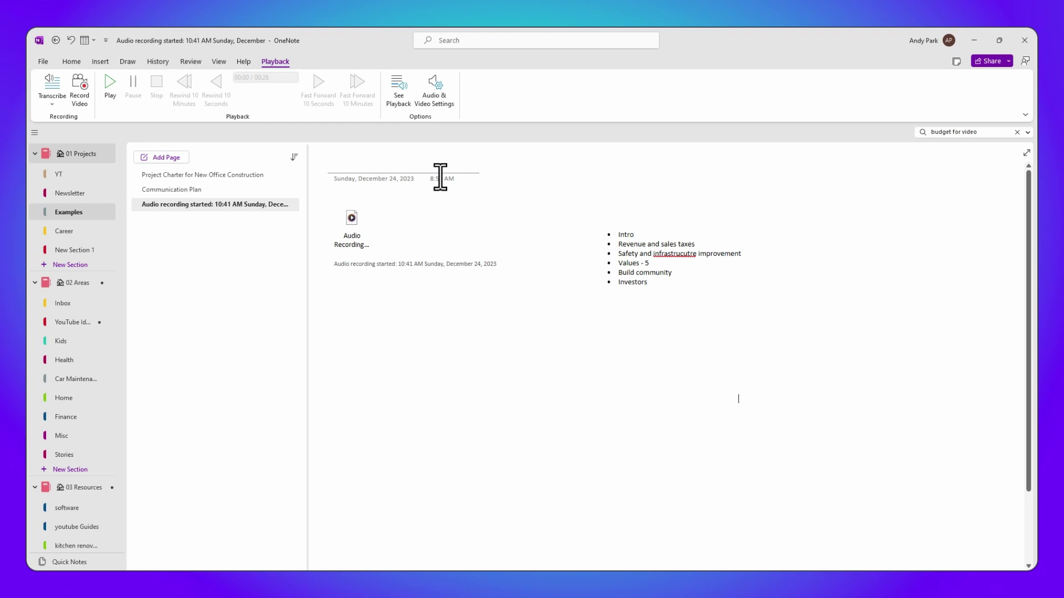
# - Enable See Playback, play from linked bullets including Values - 5, and open Audio & Video Settings
pyautogui.click(396, 103)
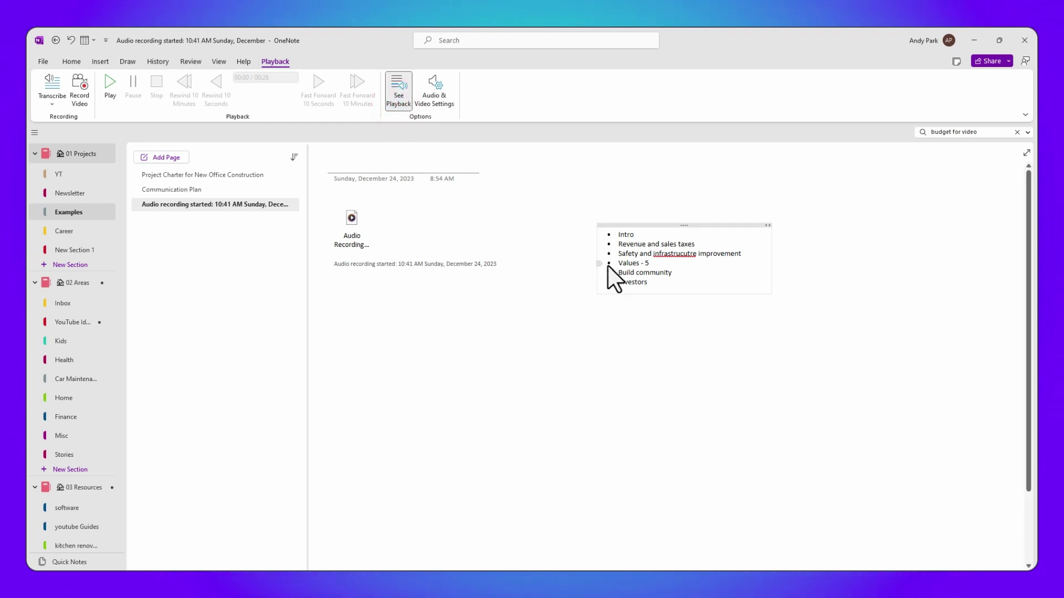
pyautogui.click(616, 245)
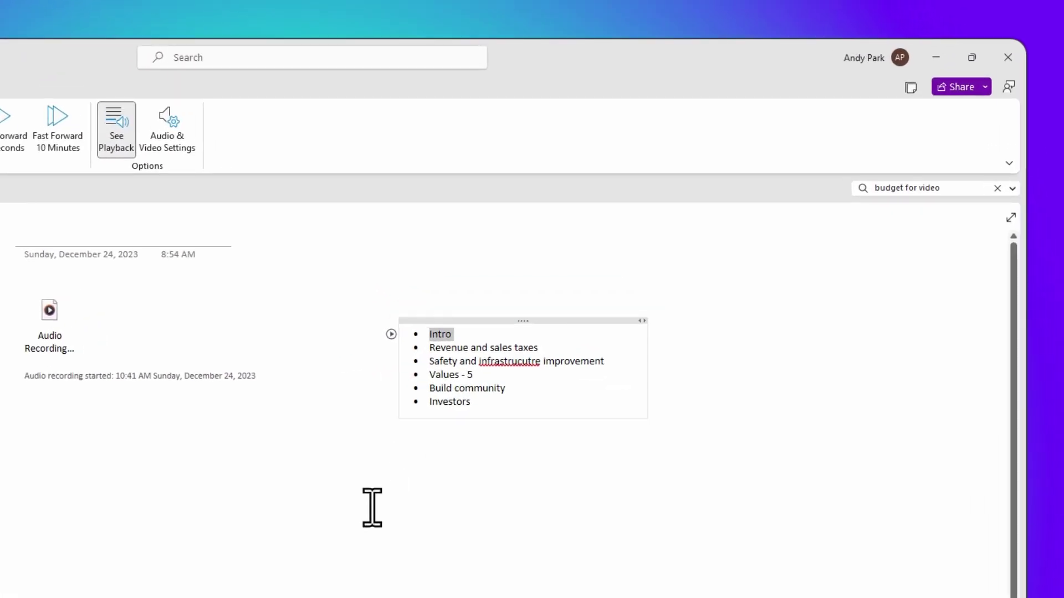
pyautogui.click(392, 388)
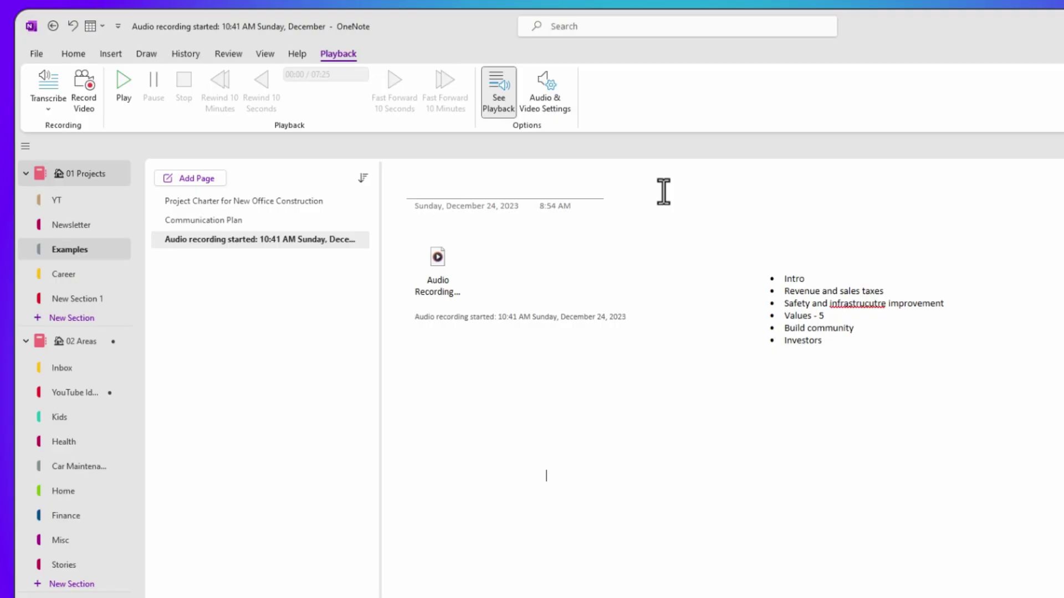
pyautogui.click(547, 102)
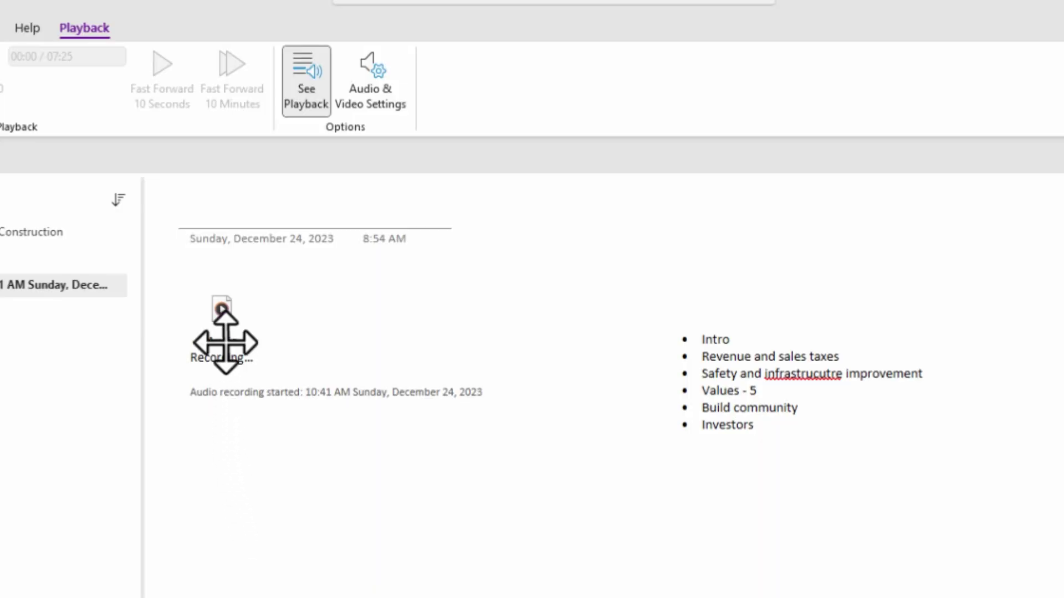
# - Rename the audio recording to 'Town Hall' and open it in Media Player
pyautogui.rightClick(217, 308)
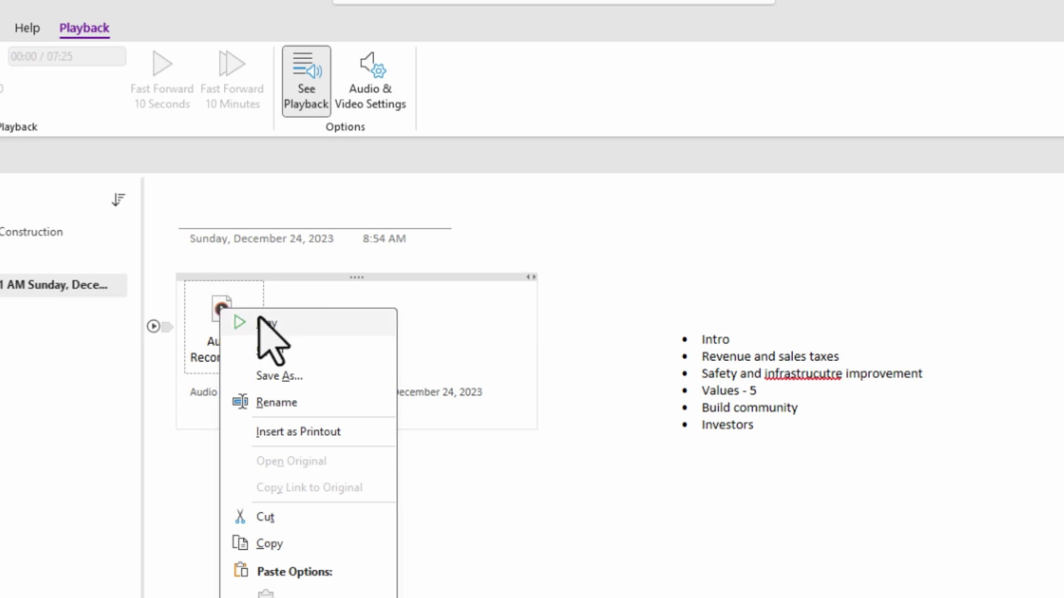
pyautogui.click(287, 404)
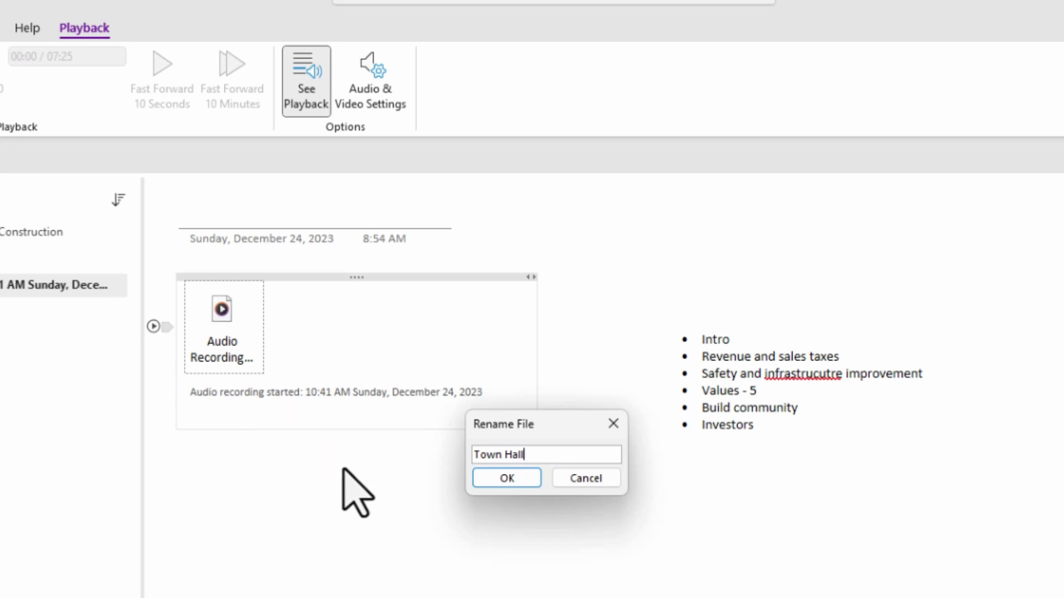
pyautogui.click(507, 478)
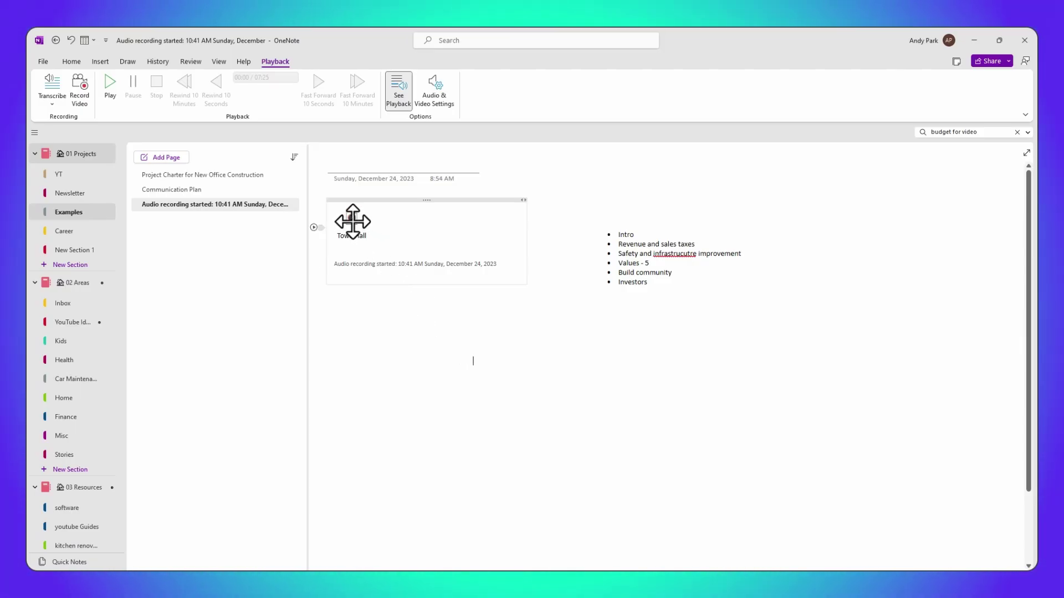
pyautogui.rightClick(352, 219)
pyautogui.click(382, 245)
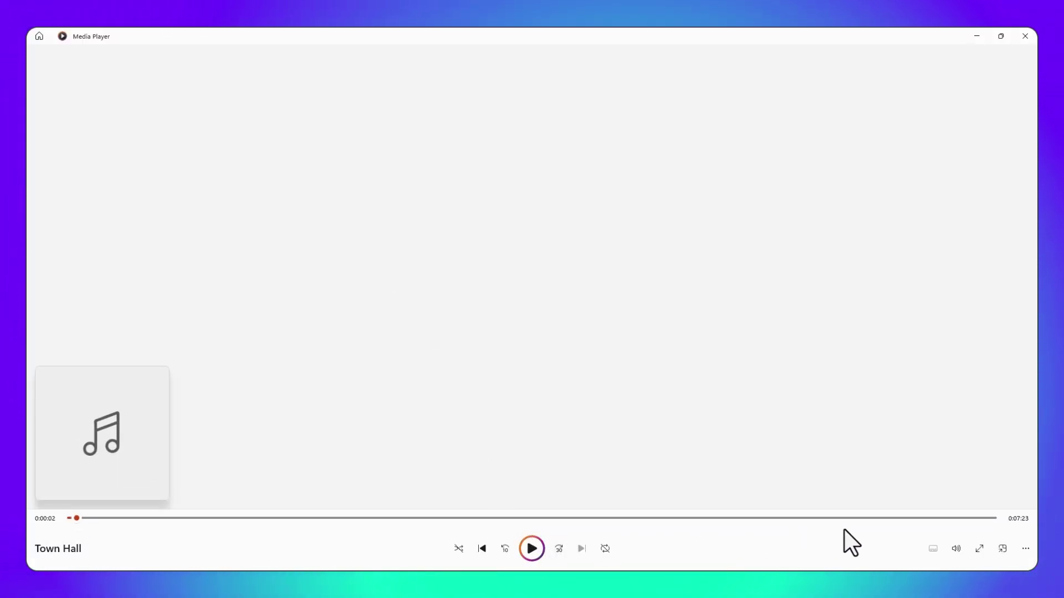
# - Locate the 1.09 MB Town Hall.wma file on disk, then reopen OneNote's Audio & Video settings
pyautogui.click(1026, 550)
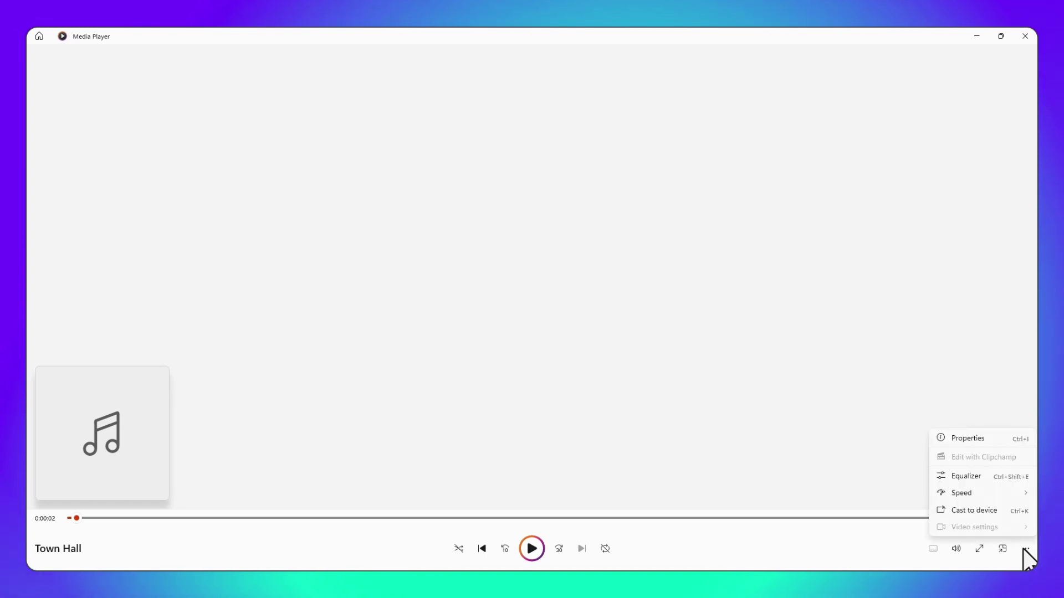
pyautogui.click(972, 441)
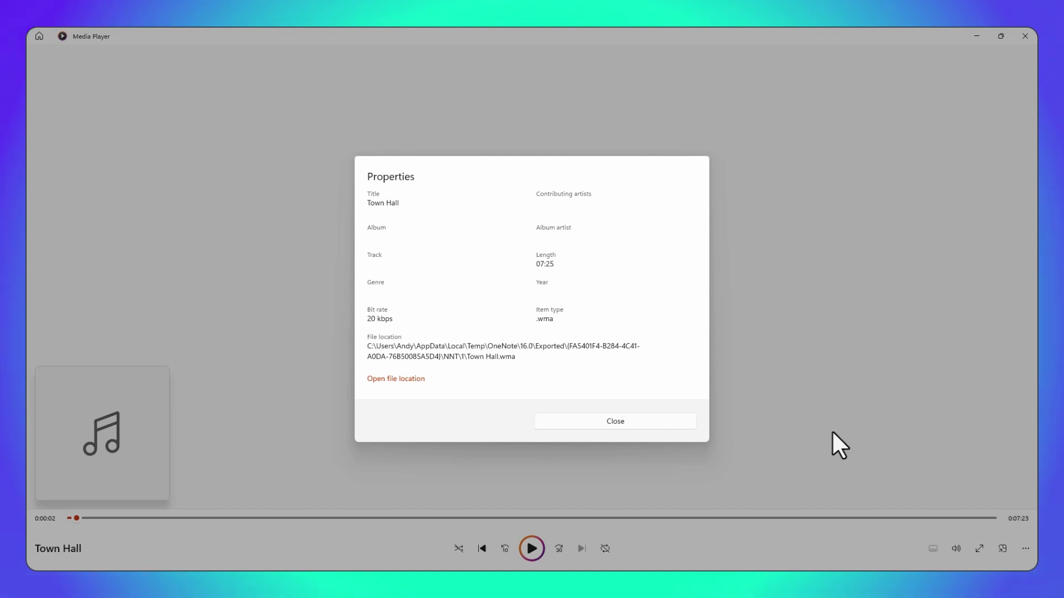
pyautogui.click(407, 380)
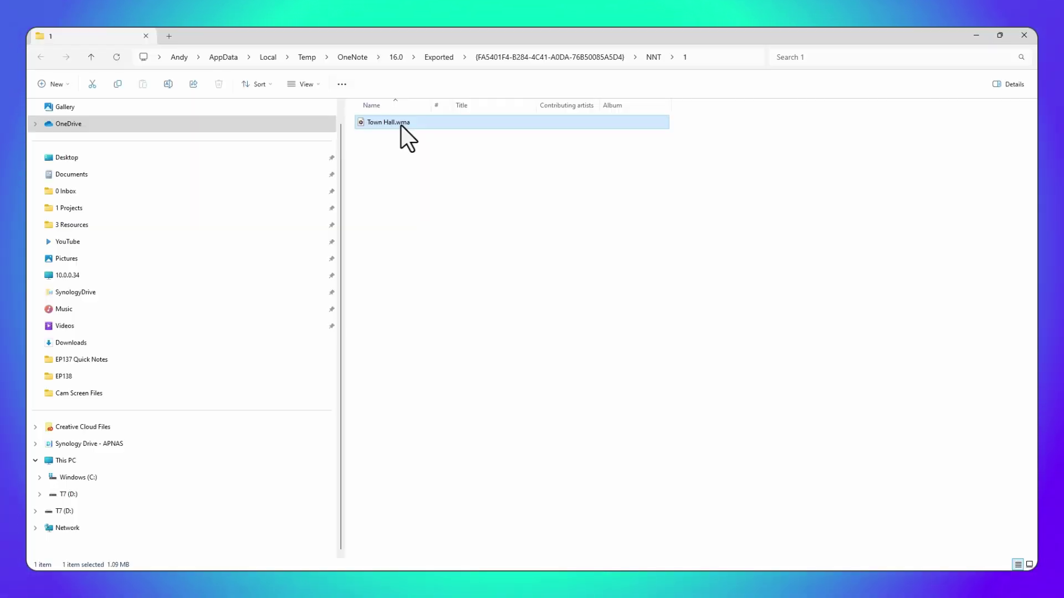
pyautogui.rightClick(401, 124)
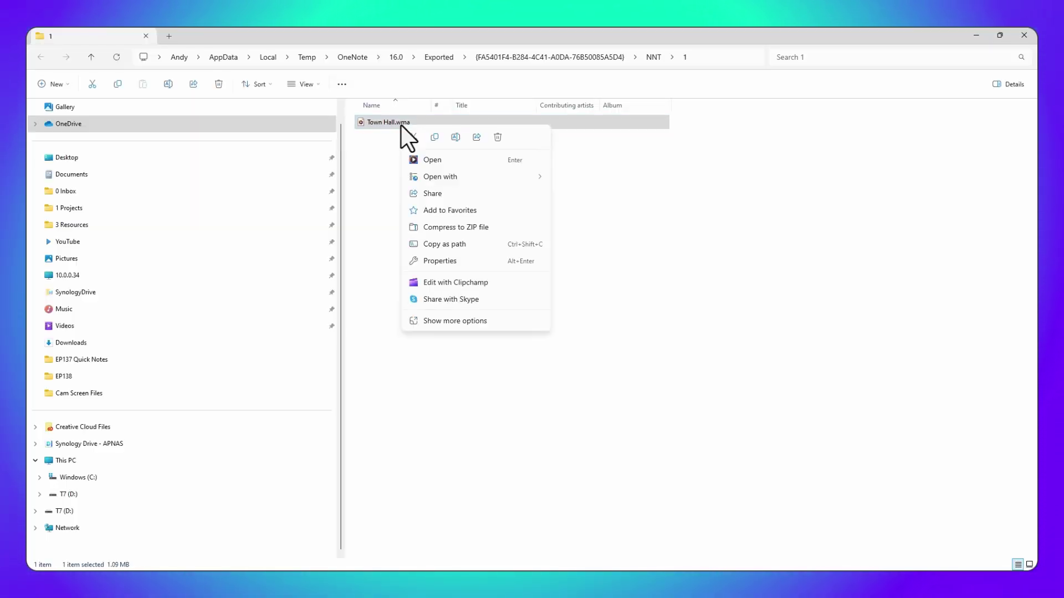
pyautogui.click(450, 261)
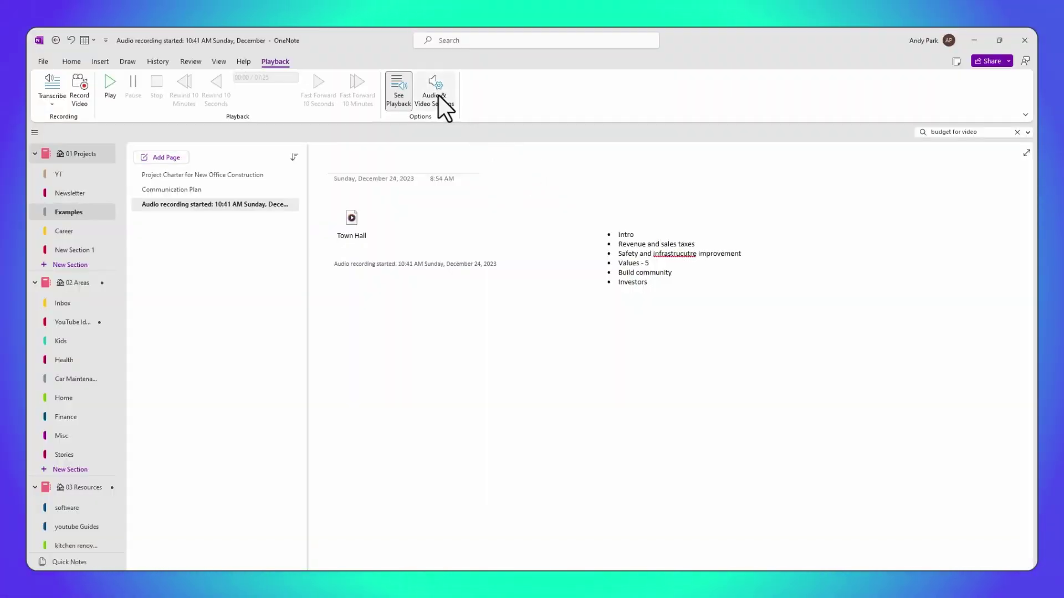
pyautogui.click(438, 96)
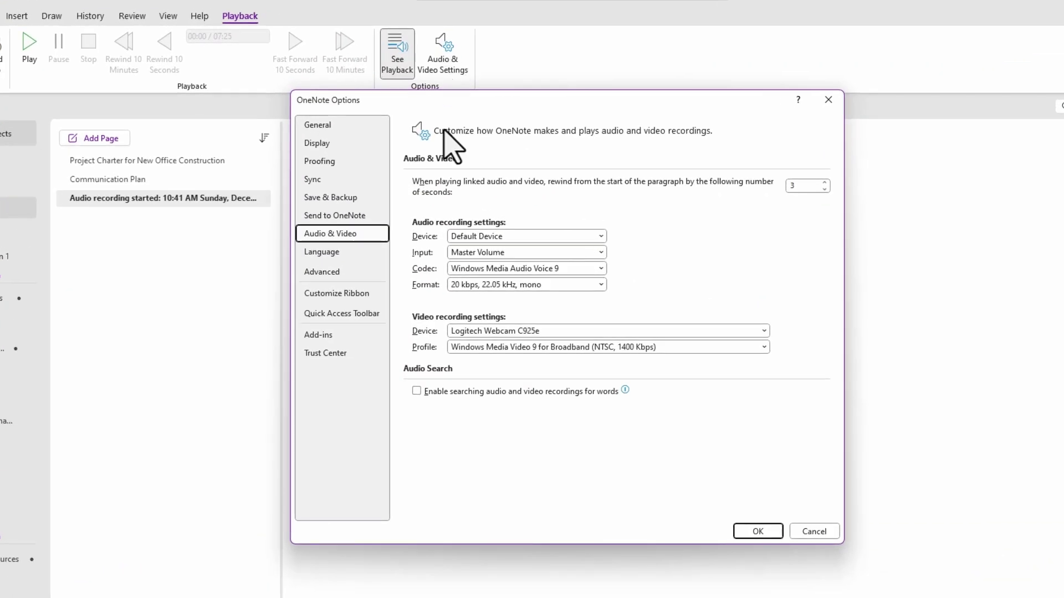